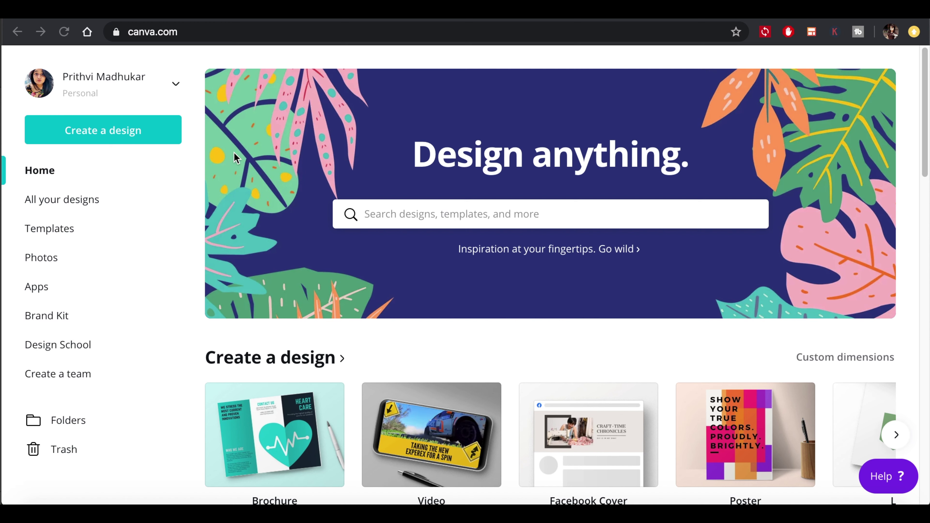
# - Search the available design types for "linkedin"
pyautogui.click(449, 212)
pyautogui.click(138, 139)
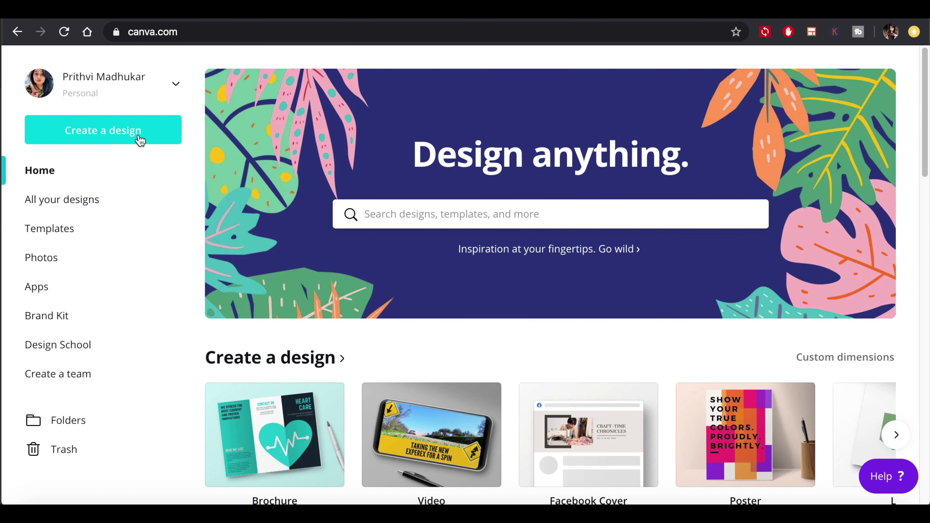
pyautogui.write('linkedin')
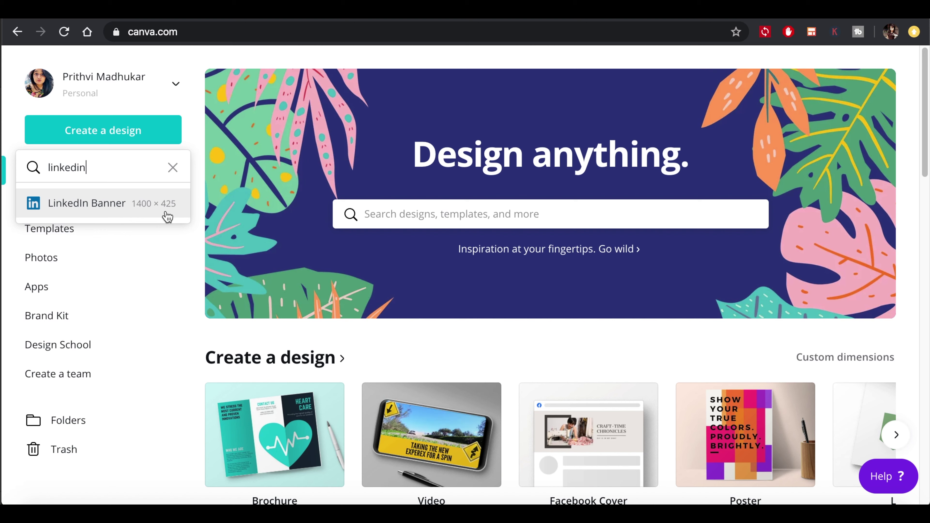
# - Create a blank design with custom dimensions of 1584 × 396 px
pyautogui.click(173, 168)
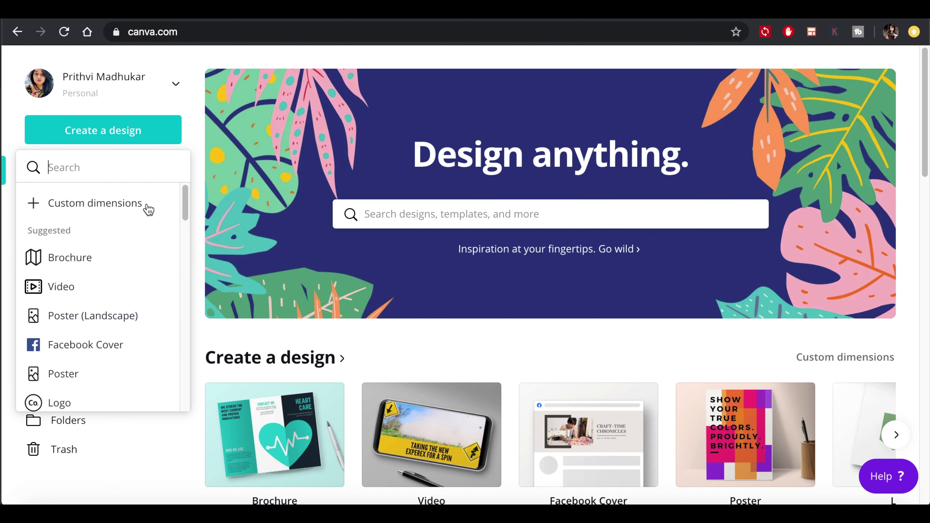
pyautogui.click(146, 204)
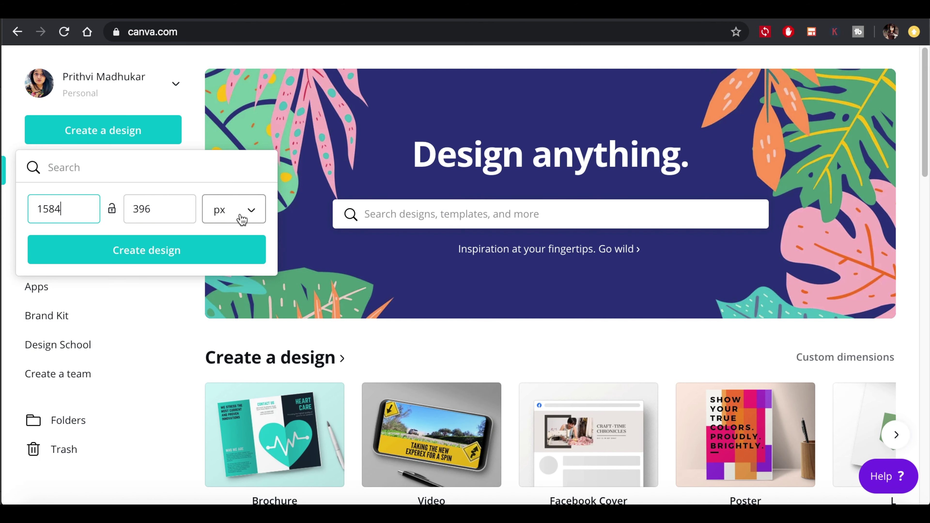
pyautogui.click(222, 250)
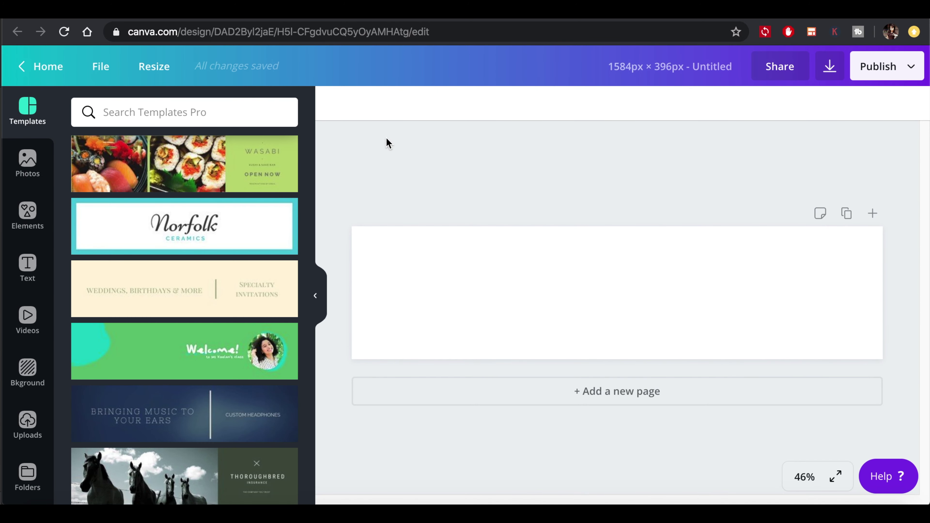
# - Browse the banner templates and apply the Beach Furniture template to the blank page
pyautogui.moveTo(311, 180); pyautogui.dragTo(309, 385)
pyautogui.scroll(-2, 308, 384)
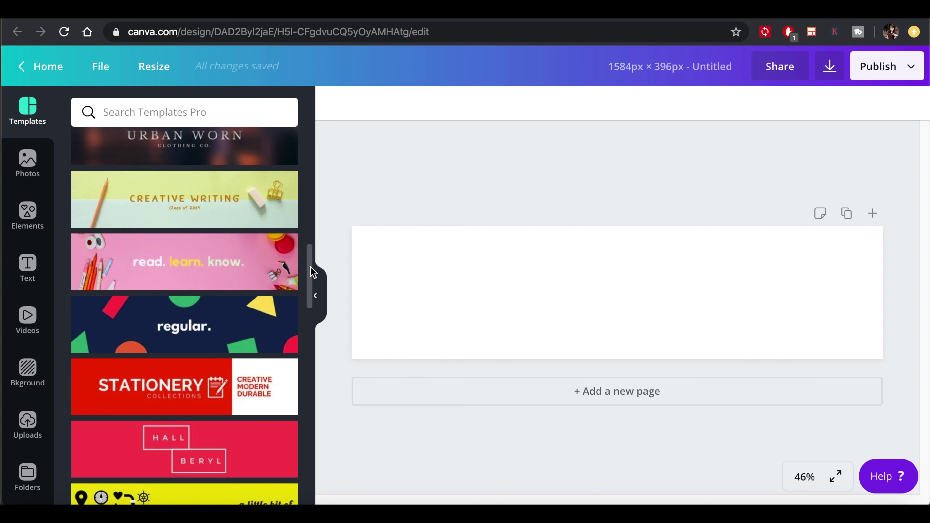
pyautogui.moveTo(311, 267)
pyautogui.mouseDown()
pyautogui.moveTo(320, 351)
pyautogui.moveTo(314, 452)
pyautogui.moveTo(299, 276)
pyautogui.mouseUp()
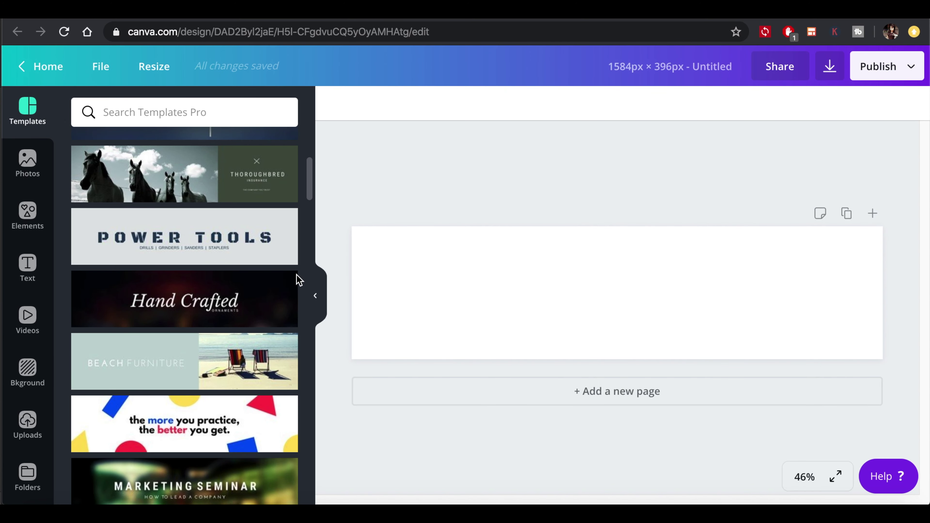
pyautogui.click(147, 363)
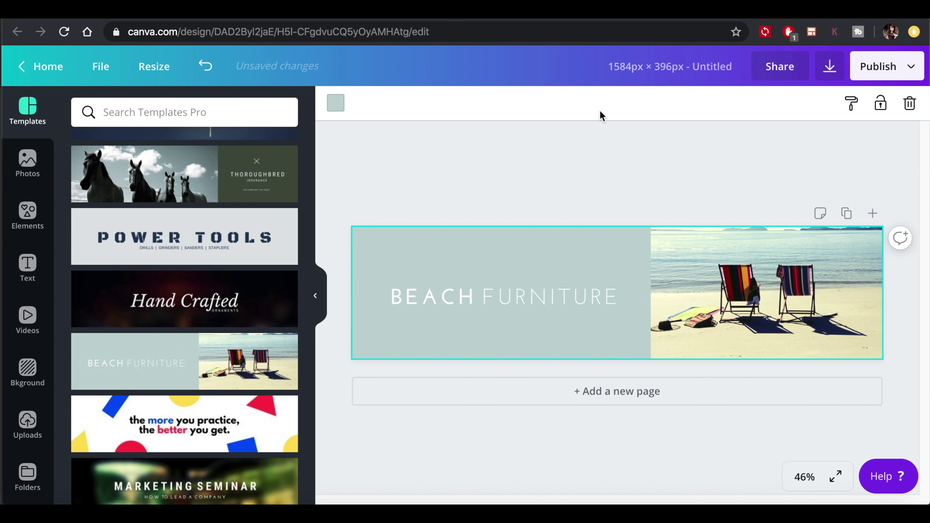
# - Select the beach photo, the FURNITURE text, the BEACH text and the background in turn to examine the template's editable elements
pyautogui.click(815, 279)
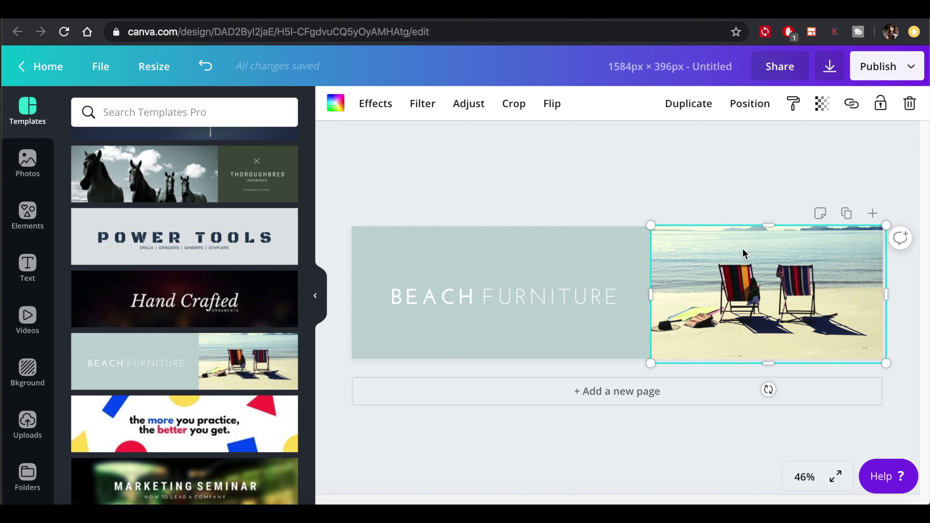
pyautogui.click(595, 305)
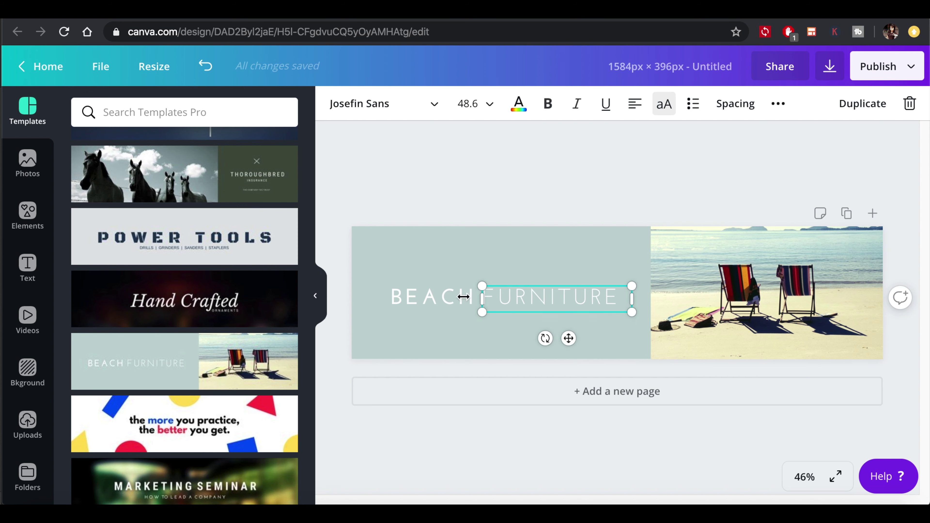
pyautogui.click(430, 311)
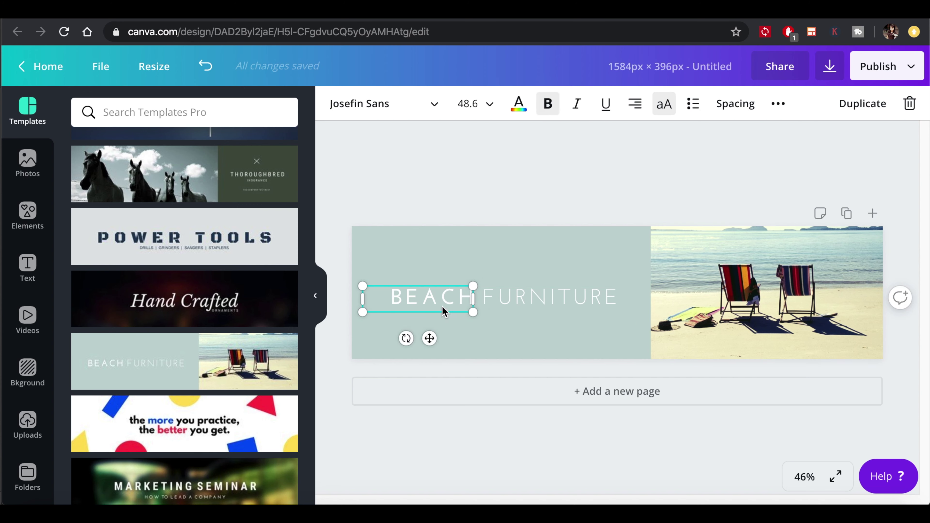
pyautogui.click(587, 237)
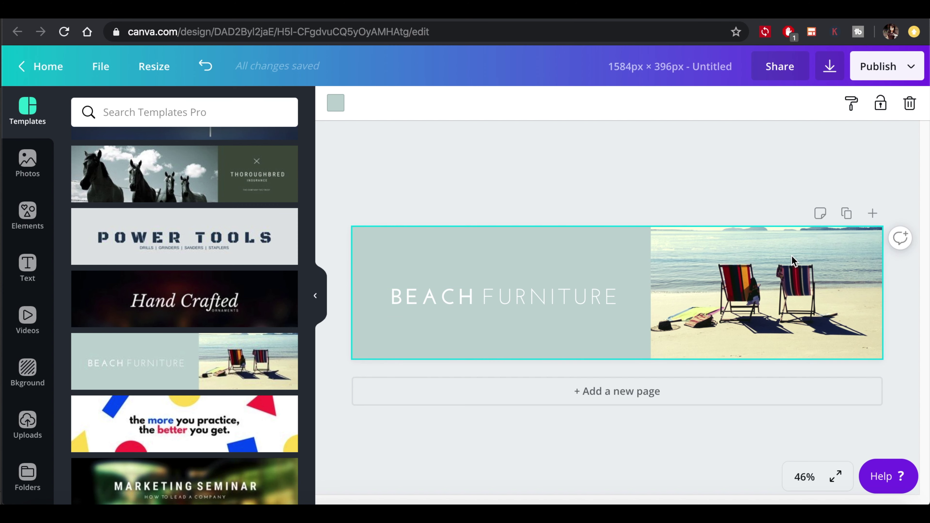
# - Search the photo library for "computer" and look through the results for a replacement for the beach photo
pyautogui.click(796, 269)
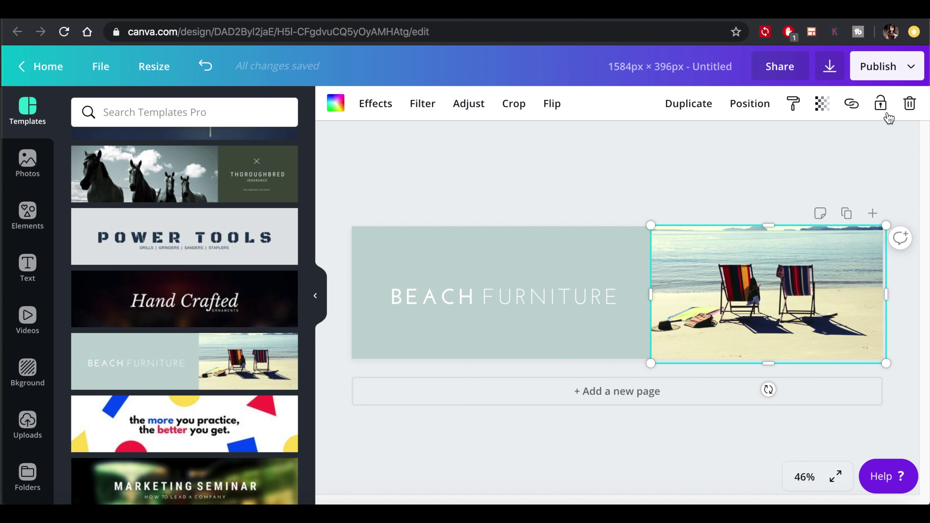
pyautogui.click(27, 162)
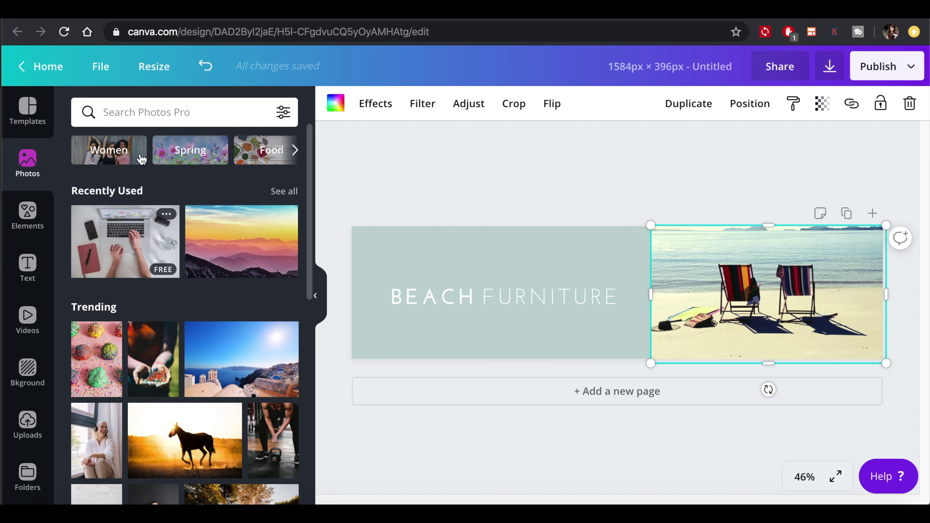
pyautogui.click(149, 109)
pyautogui.write('computer')
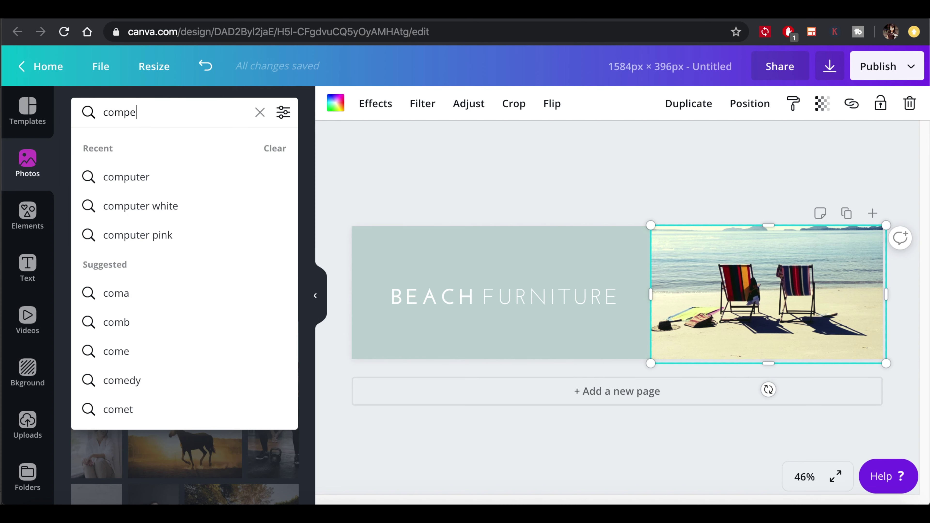
pyautogui.click(152, 177)
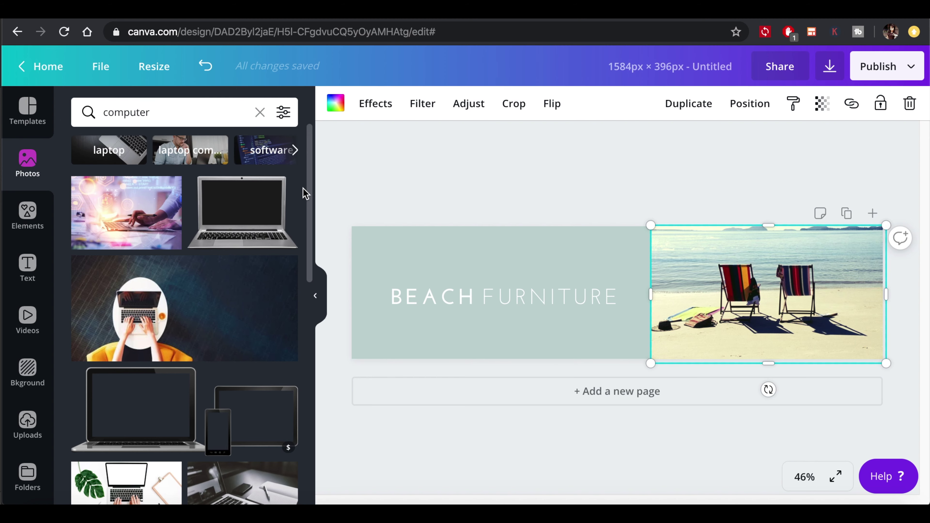
pyautogui.moveTo(306, 186); pyautogui.dragTo(324, 277)
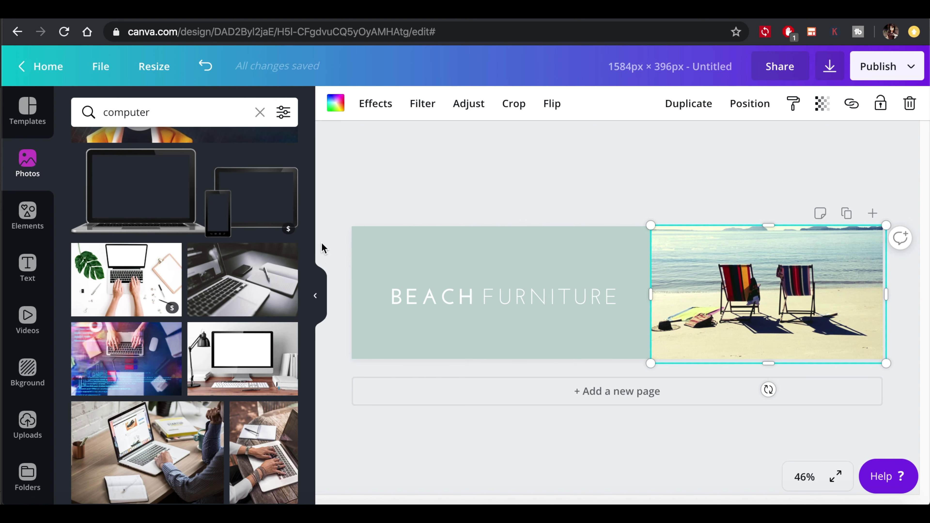
pyautogui.moveTo(289, 234)
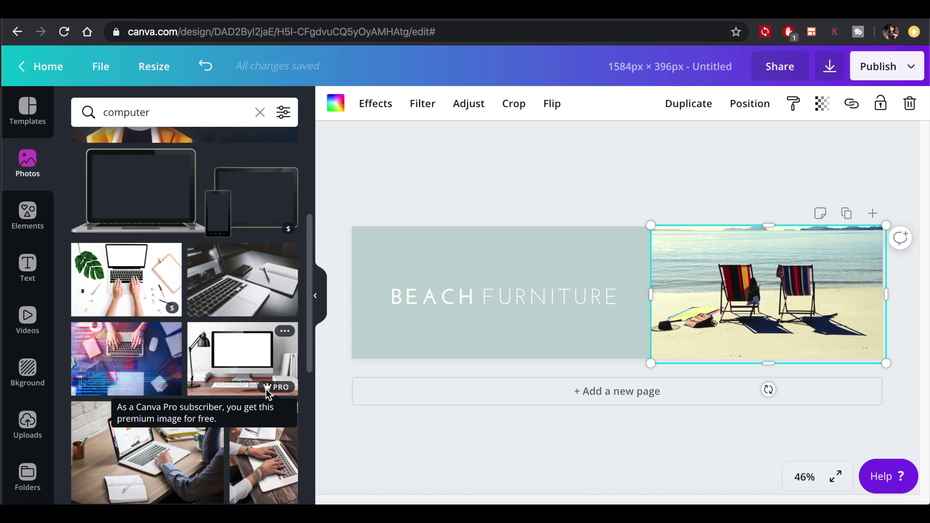
pyautogui.moveTo(311, 286); pyautogui.dragTo(314, 148)
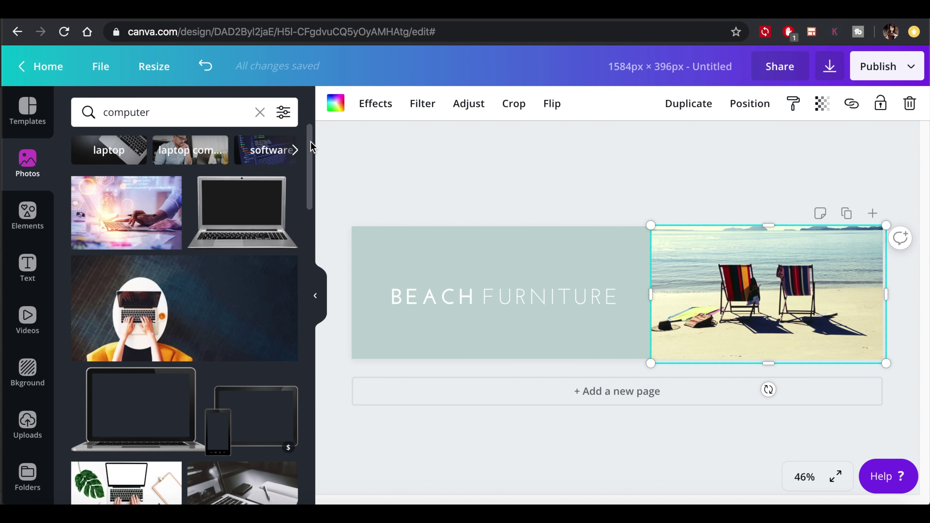
# - Clear the photo search, browse the suggested photo categories and look through the Coffee photos
pyautogui.click(259, 112)
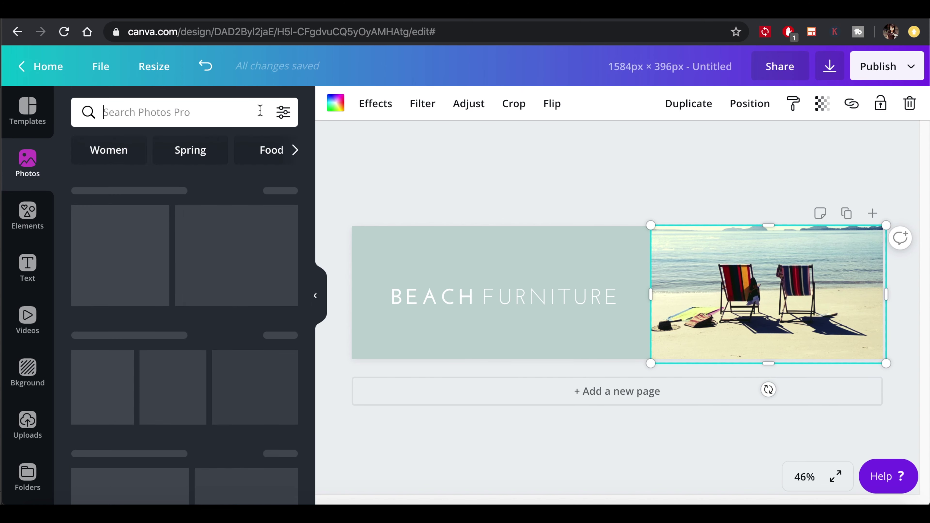
pyautogui.click(296, 154)
pyautogui.click(296, 154)
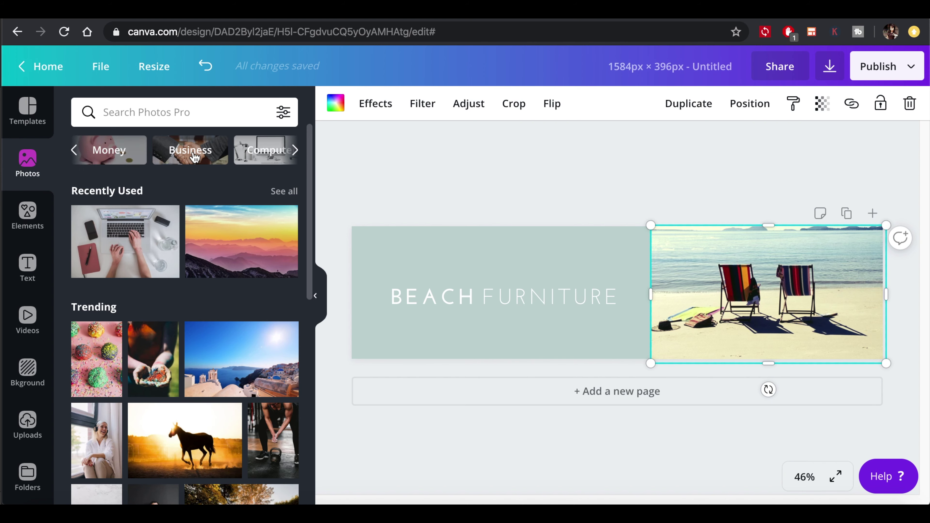
pyautogui.click(296, 151)
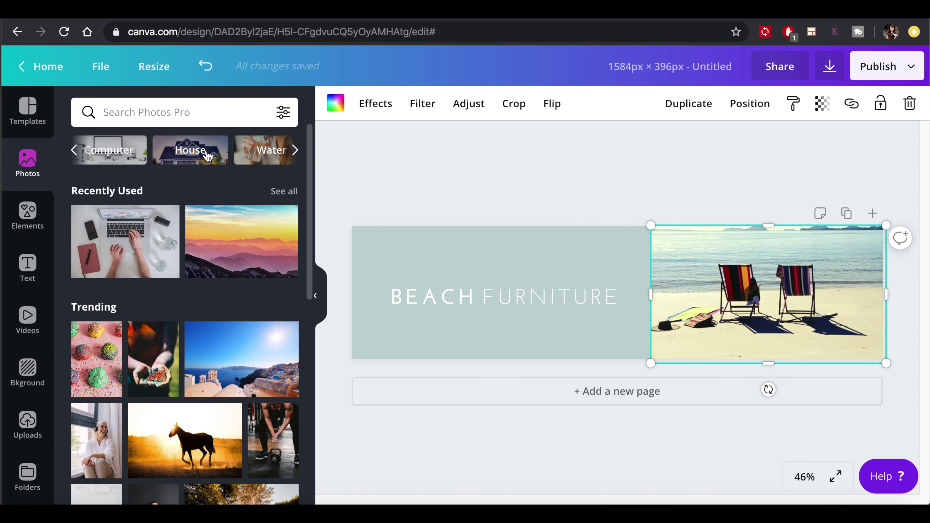
pyautogui.click(295, 150)
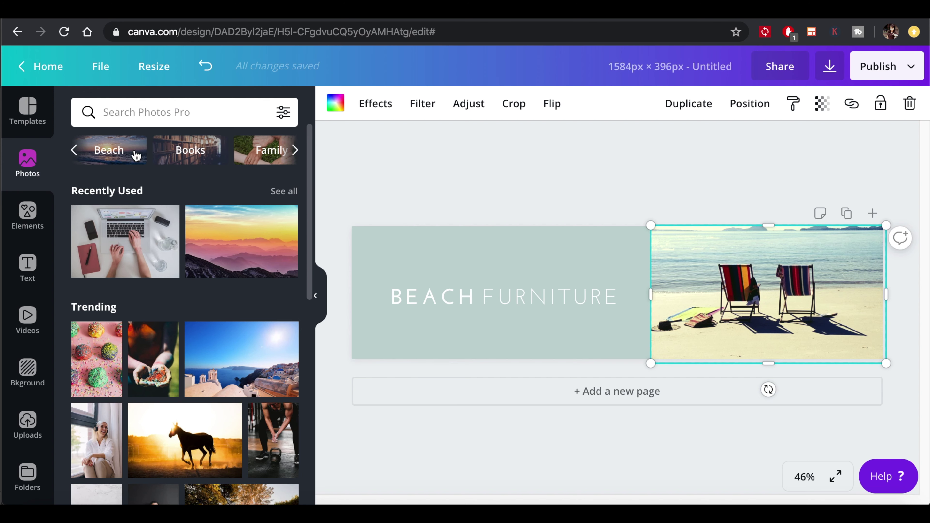
pyautogui.click(73, 151)
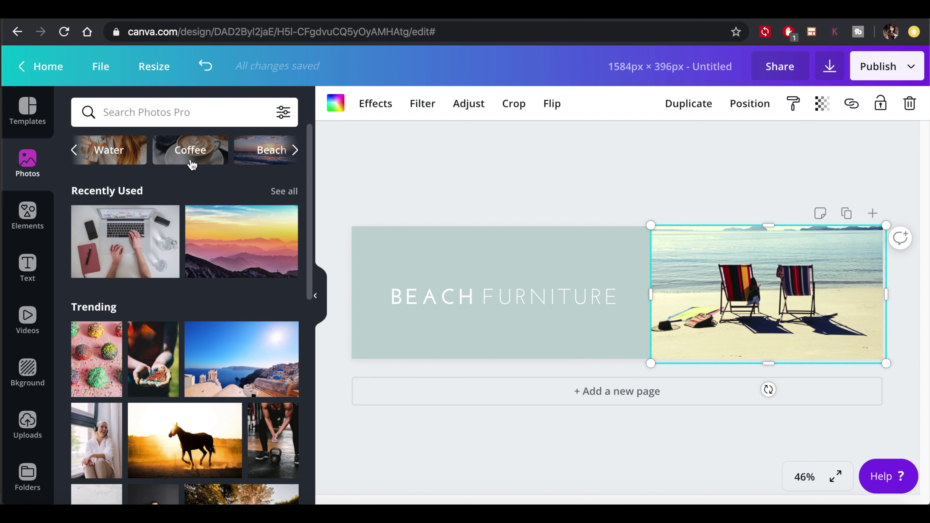
pyautogui.click(204, 155)
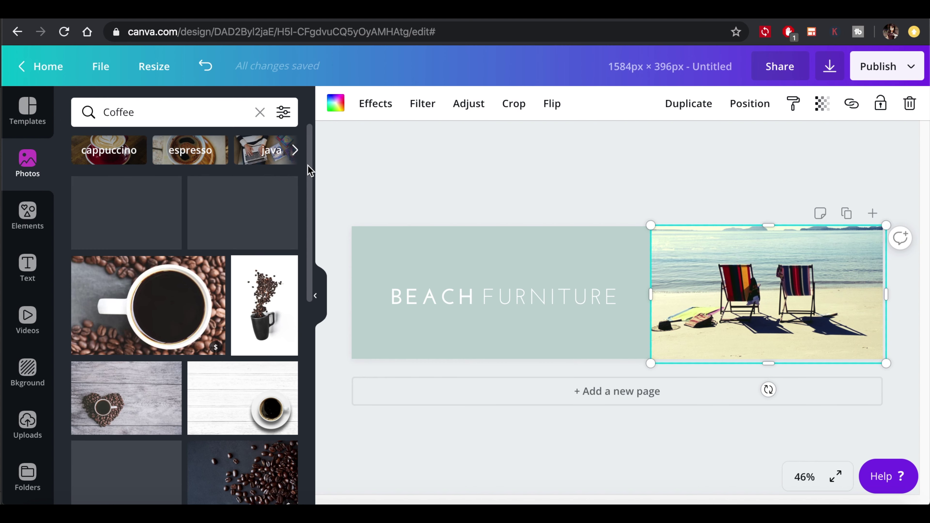
pyautogui.scroll(-4, 307, 170)
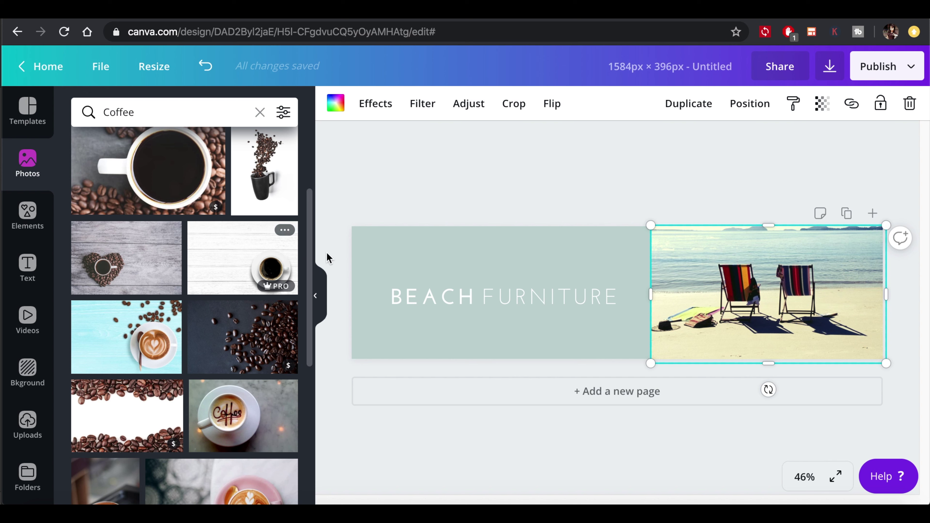
pyautogui.moveTo(309, 243); pyautogui.dragTo(312, 154)
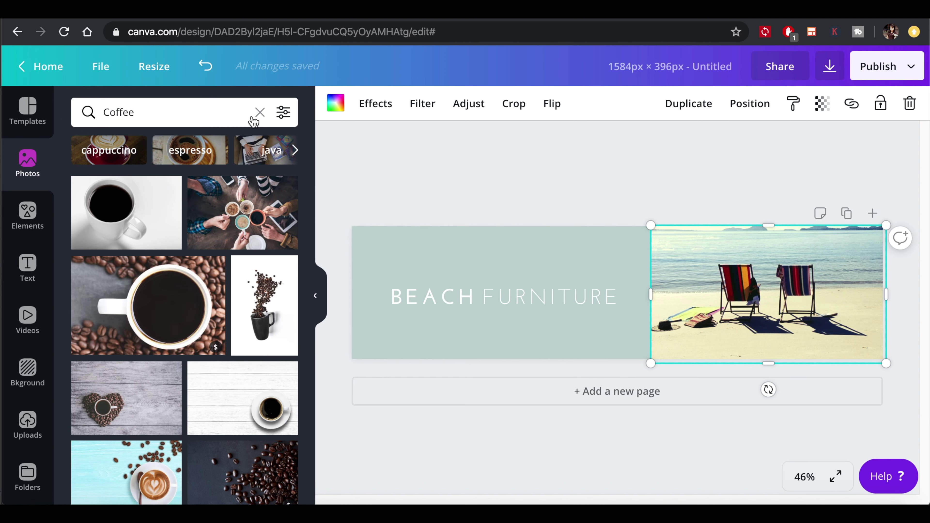
# - Replace the beach photo in the banner with the recently used photo of hands typing on a laptop
pyautogui.click(259, 111)
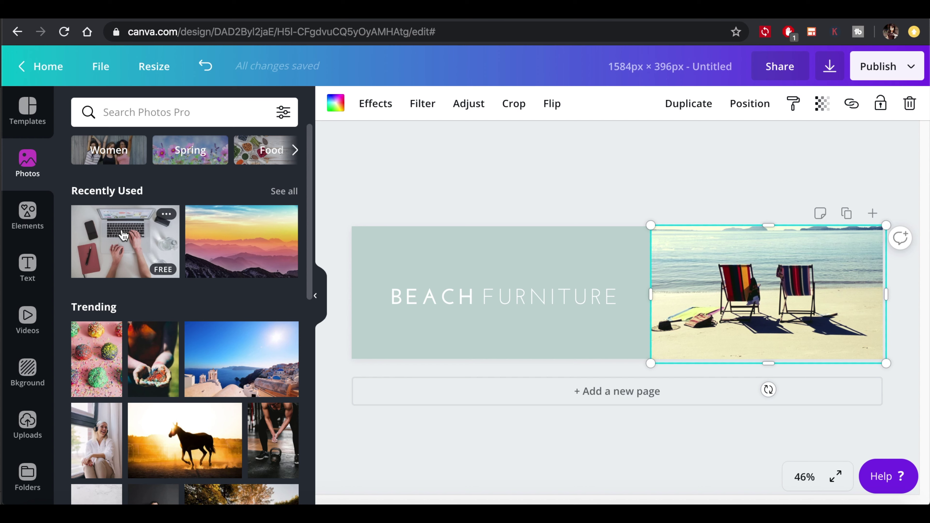
pyautogui.click(121, 236)
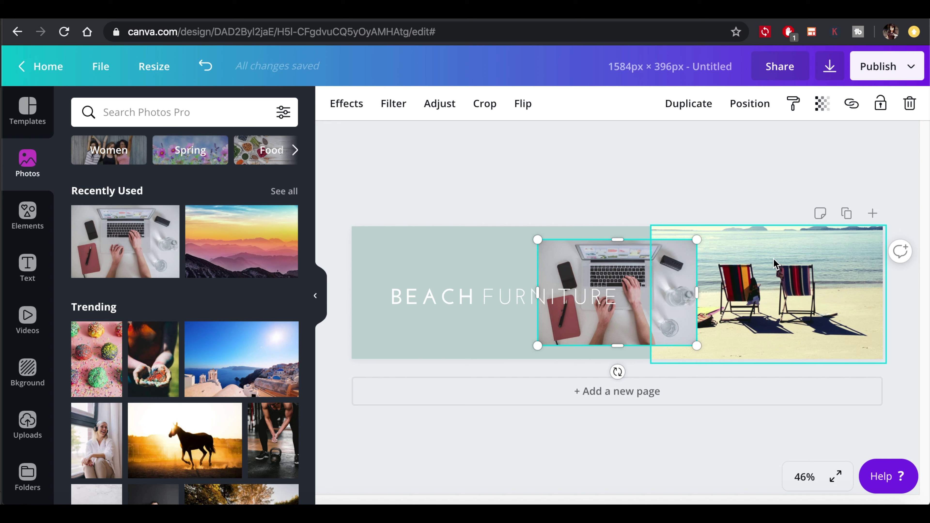
pyautogui.hotkey('ctrl', 'z')
pyautogui.moveTo(620, 263); pyautogui.dragTo(684, 263)
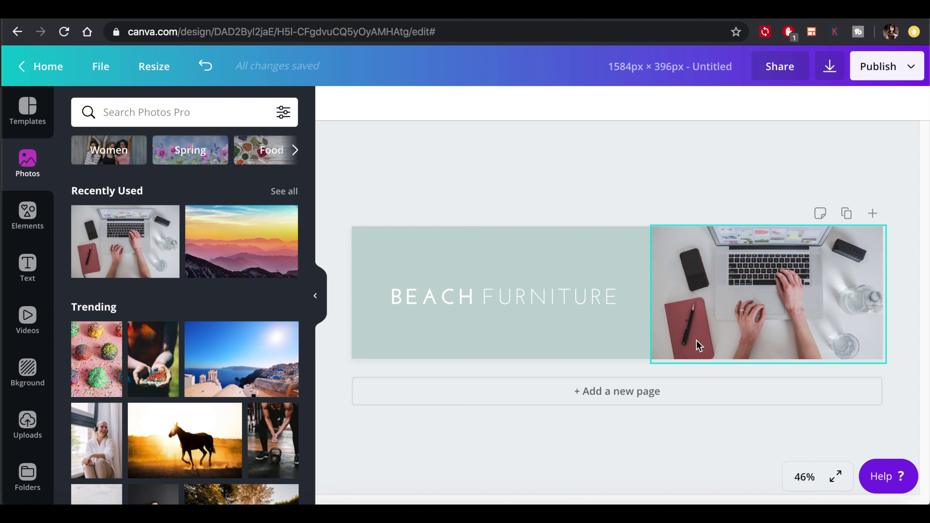
# - Examine the custom colour picker for the banner's background colour and close it
pyautogui.click(531, 329)
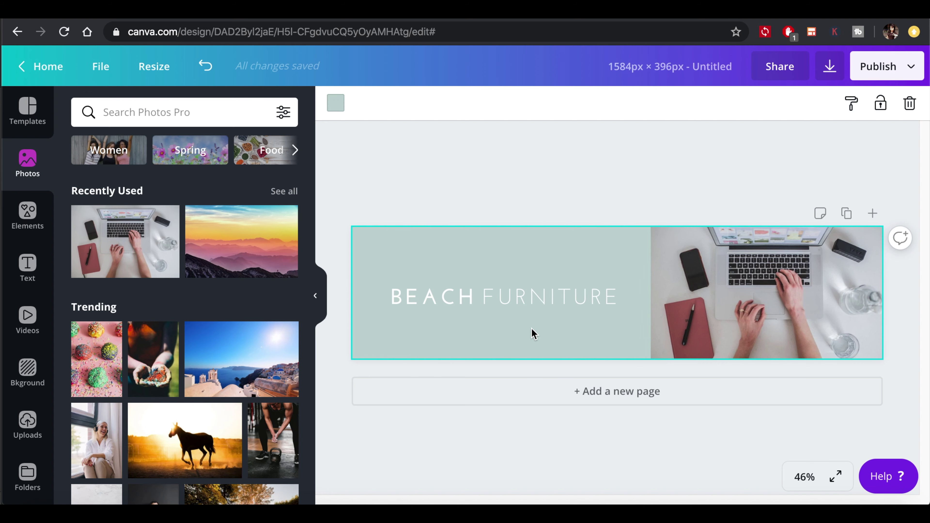
pyautogui.click(335, 103)
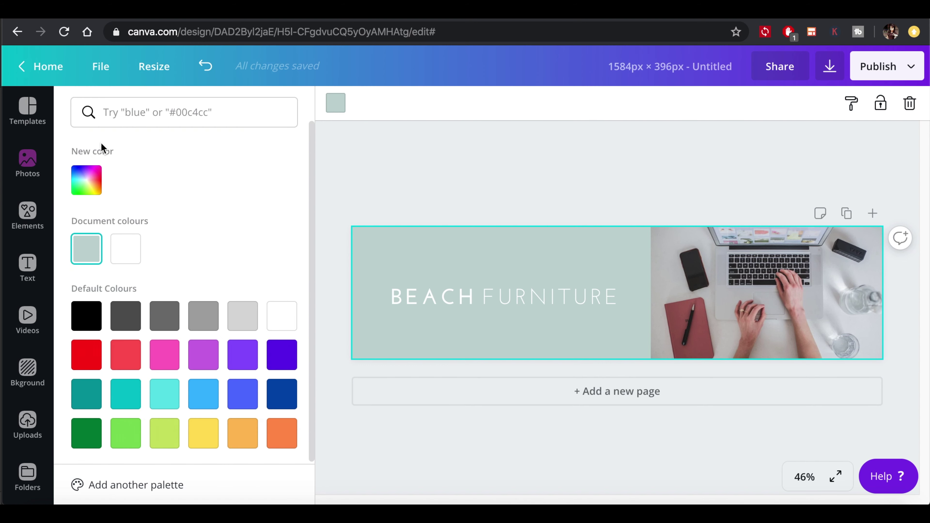
pyautogui.click(93, 189)
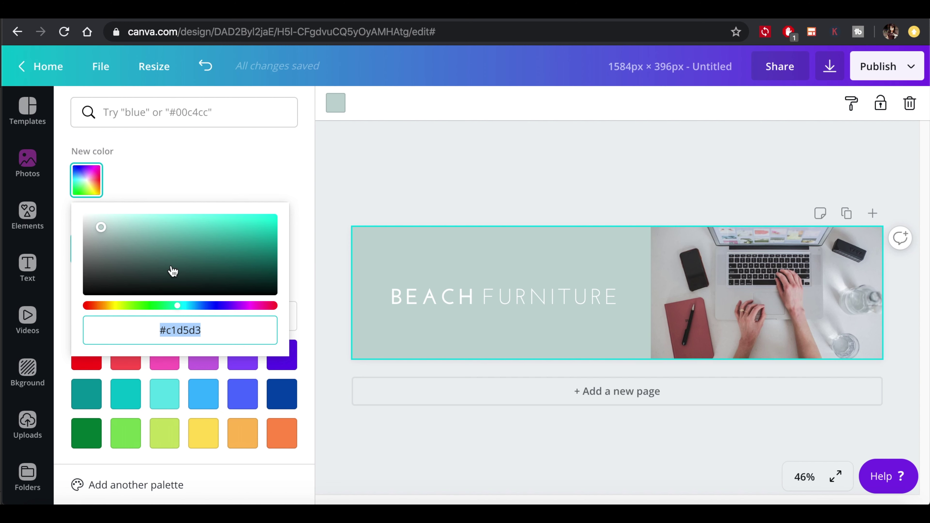
pyautogui.click(597, 199)
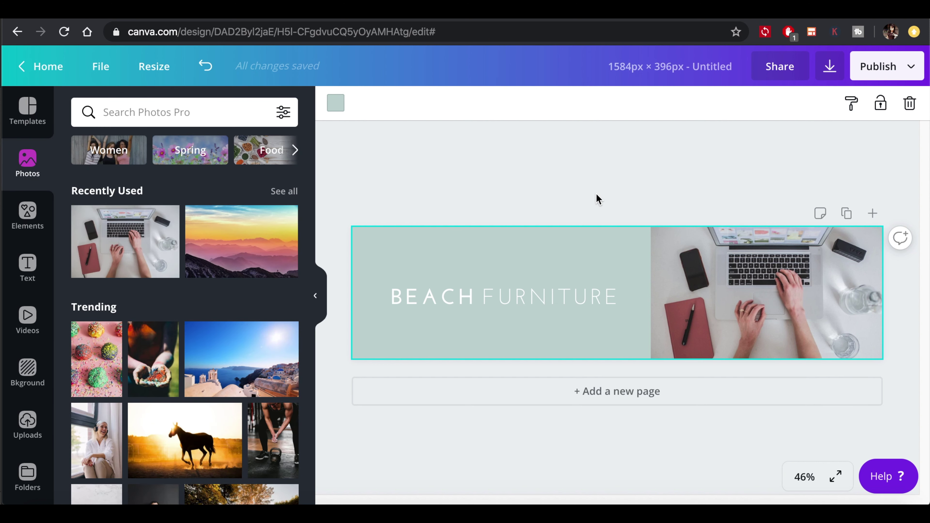
# - Capture a partial screenshot of the red notebook in the banner's photo
pyautogui.press('super+shift+4')
pyautogui.moveTo(661, 300); pyautogui.dragTo(733, 369)
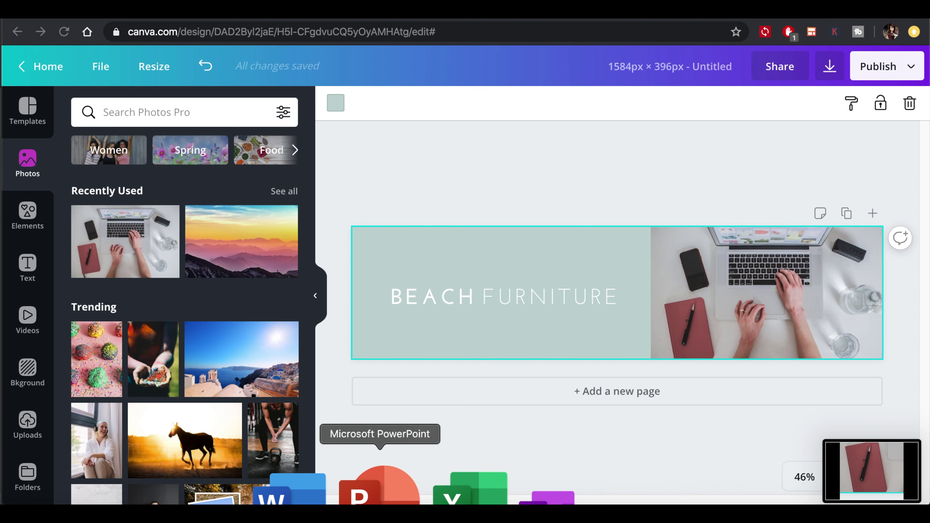
# - Switch to PowerPoint and add the red notebook screenshot from the Desktop to the slide, enlarged to about 3.85" wide by 4.38" high
pyautogui.click(384, 489)
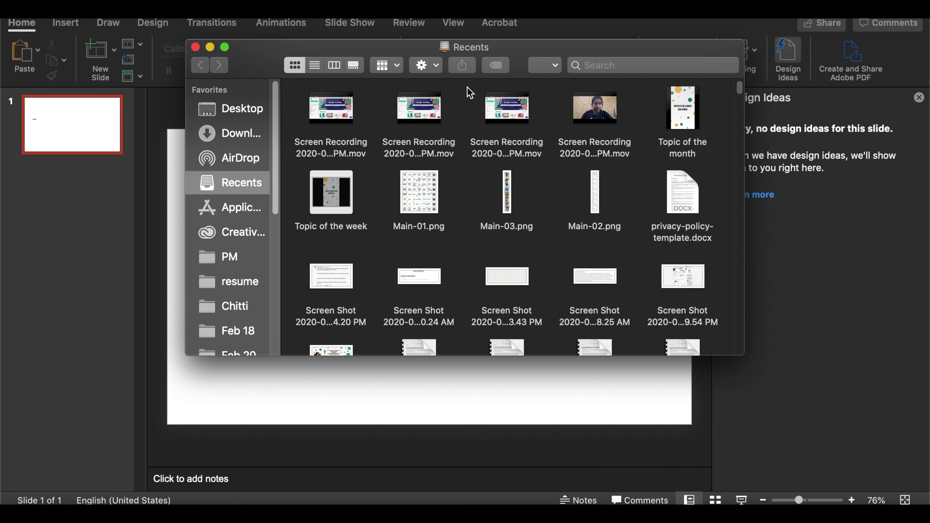
pyautogui.click(242, 115)
pyautogui.moveTo(642, 127); pyautogui.dragTo(502, 400)
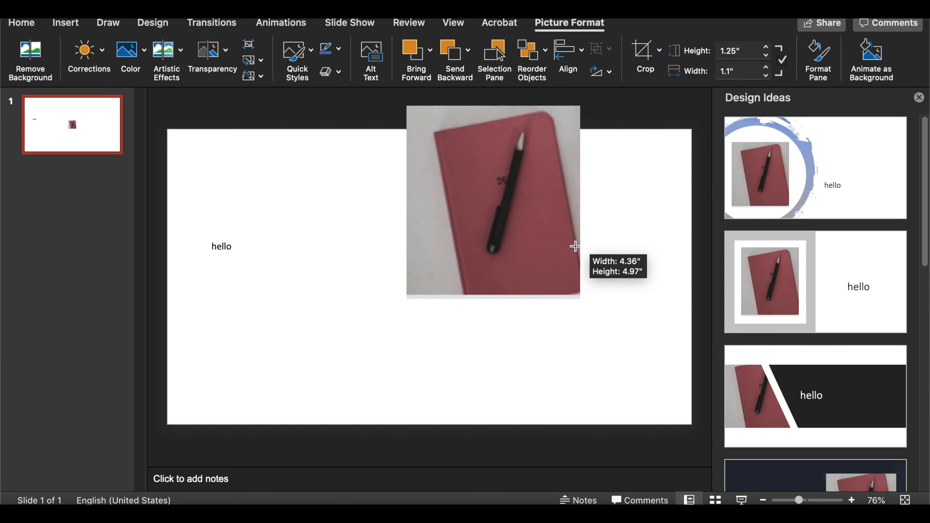
pyautogui.moveTo(480, 198); pyautogui.dragTo(525, 271)
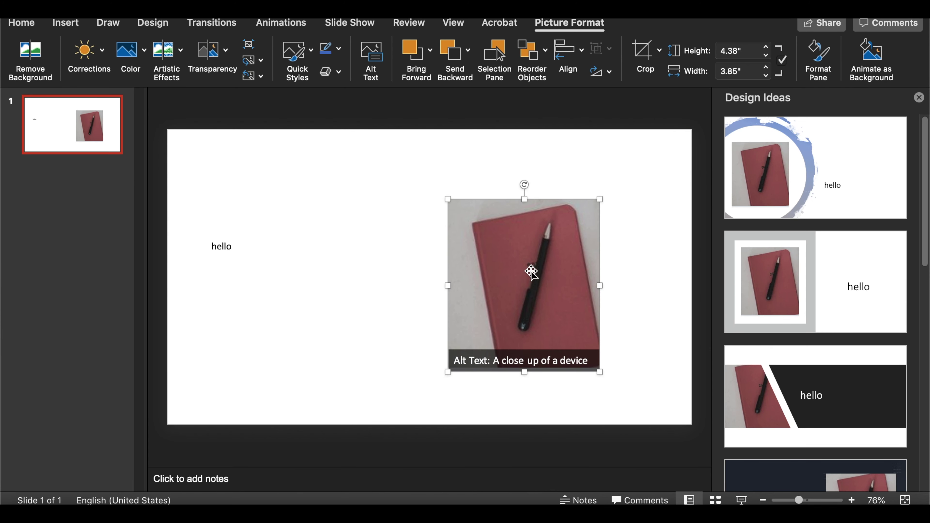
# - Sample the notebook cover's red with the eyedropper in the custom font colours for the hello text and copy hex code 965754
pyautogui.click(223, 242)
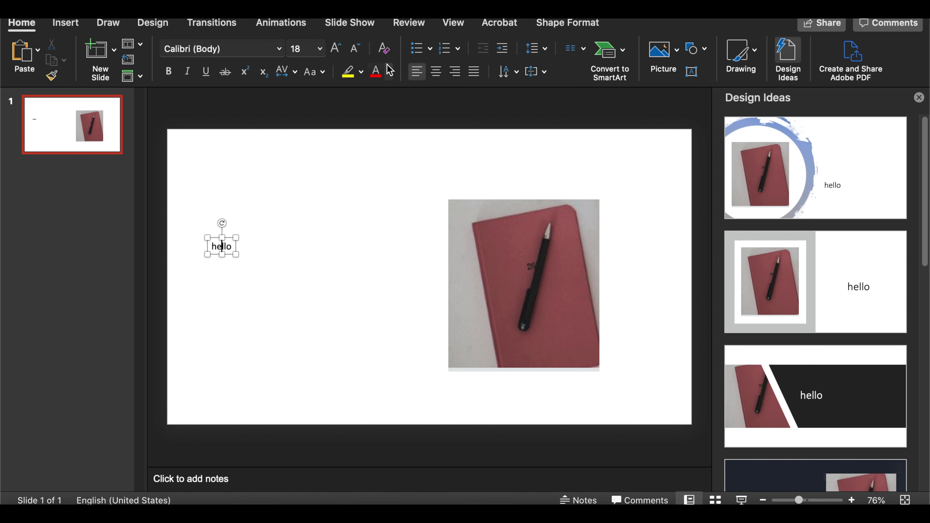
pyautogui.click(388, 72)
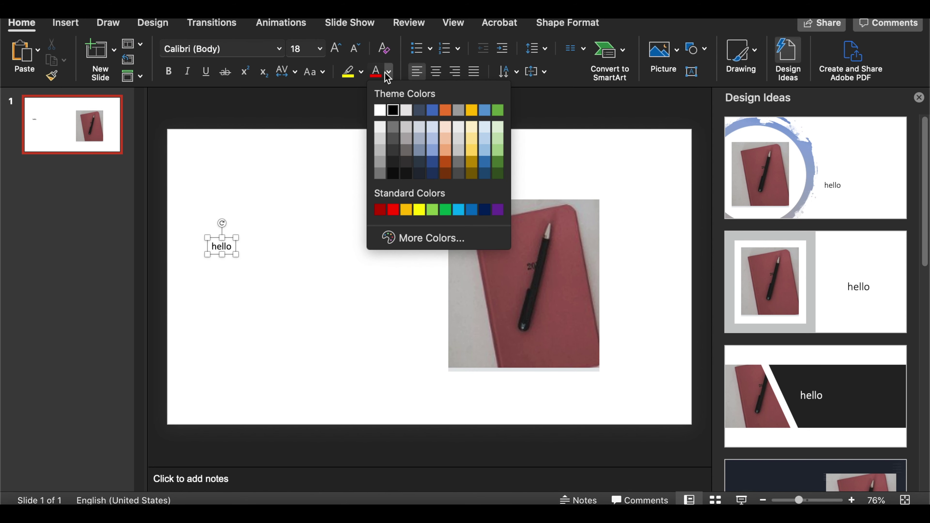
pyautogui.click(413, 238)
pyautogui.click(422, 273)
pyautogui.click(568, 340)
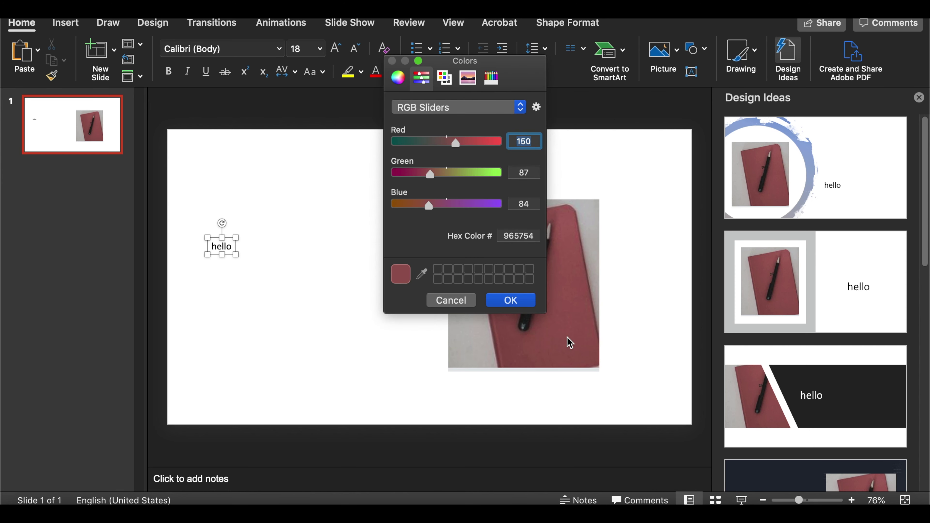
pyautogui.doubleClick(536, 233)
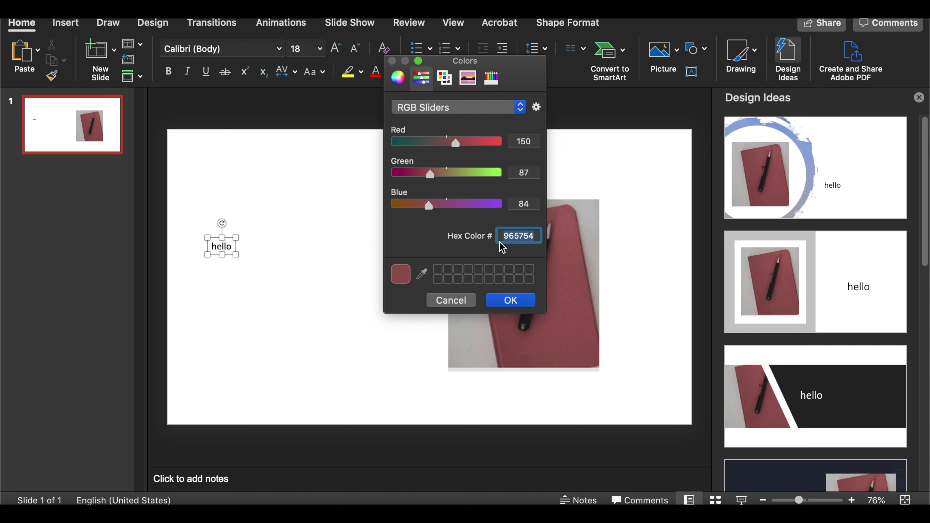
# - Switch back to Canva and set the banner's background colour to #965754
pyautogui.click(270, 492)
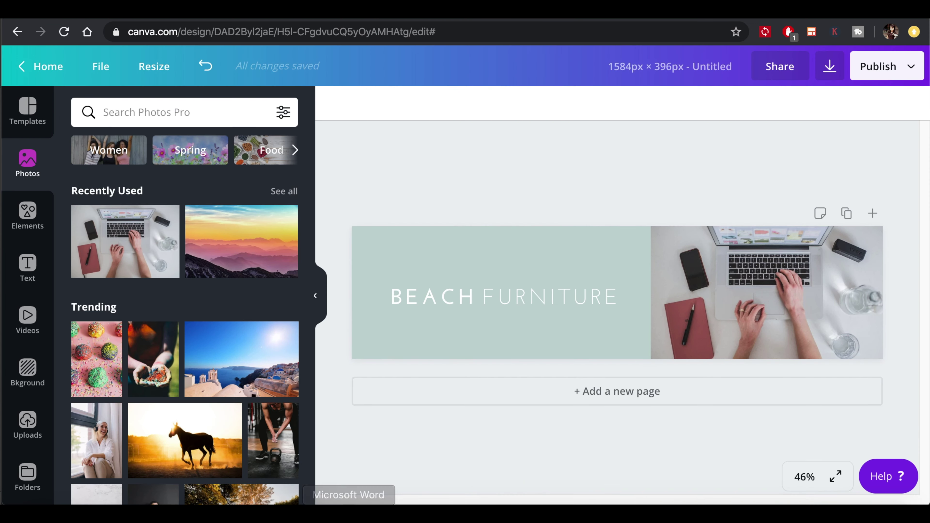
pyautogui.click(541, 253)
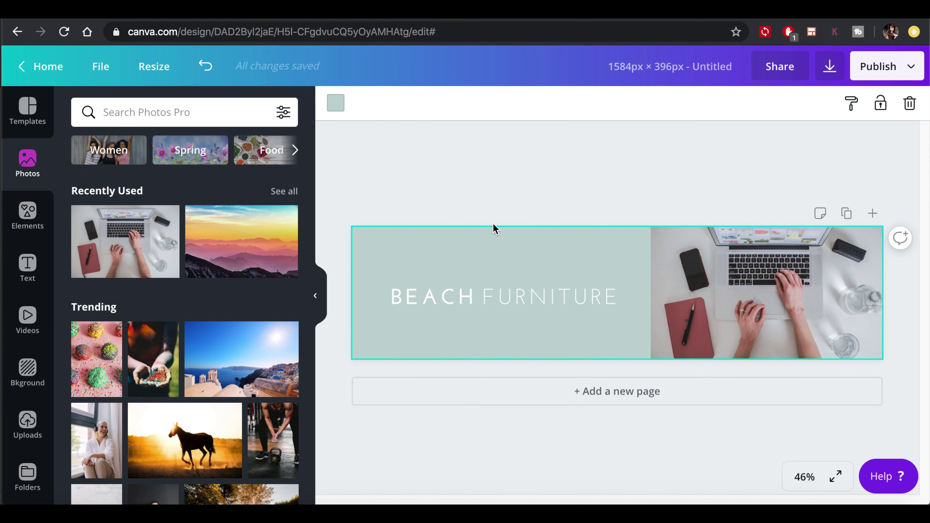
pyautogui.click(335, 102)
pyautogui.click(87, 180)
pyautogui.tripleClick(180, 329)
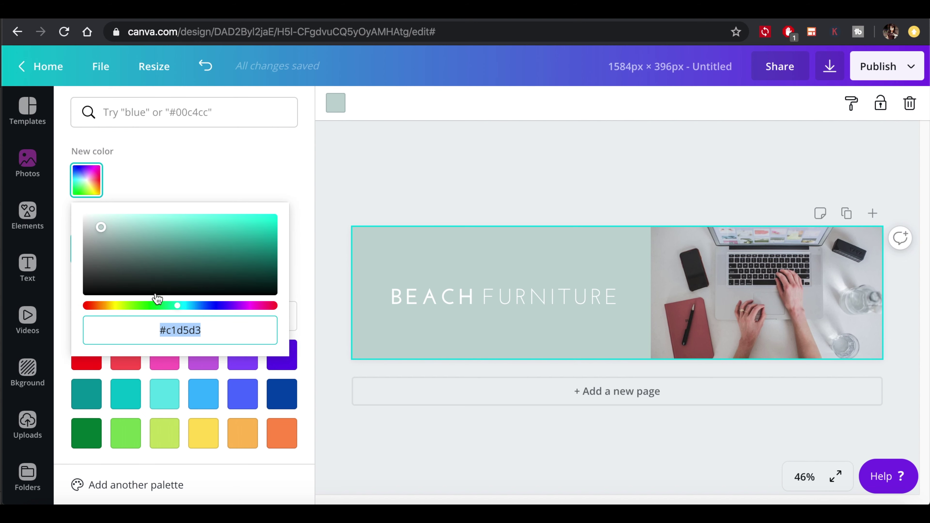
pyautogui.write('#965754')
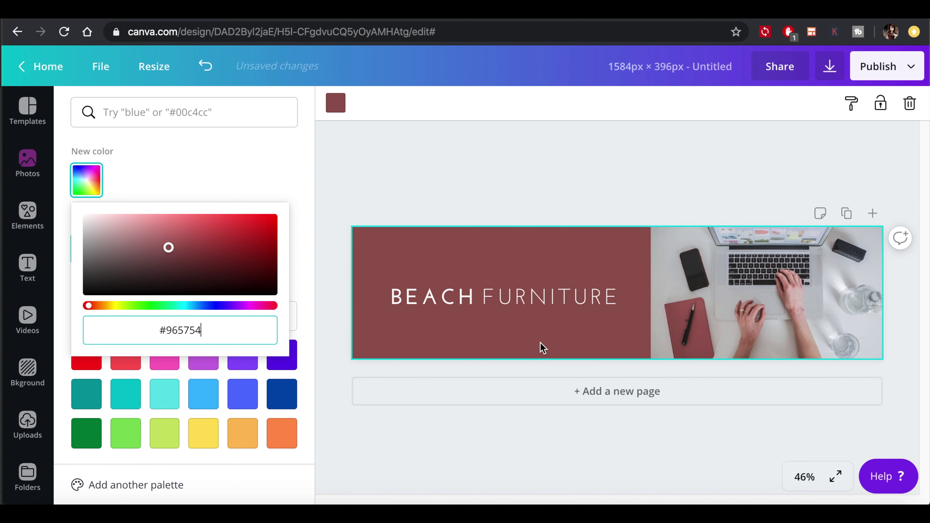
pyautogui.click(405, 224)
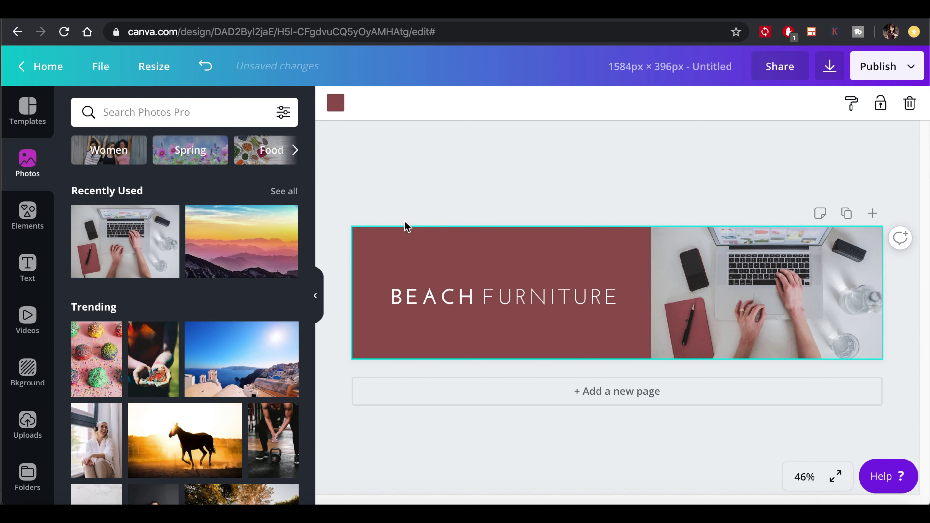
# - Replace the banner's BEACH and FURNITURE texts with the person's first name and surname
pyautogui.click(565, 295)
pyautogui.doubleClick(633, 297)
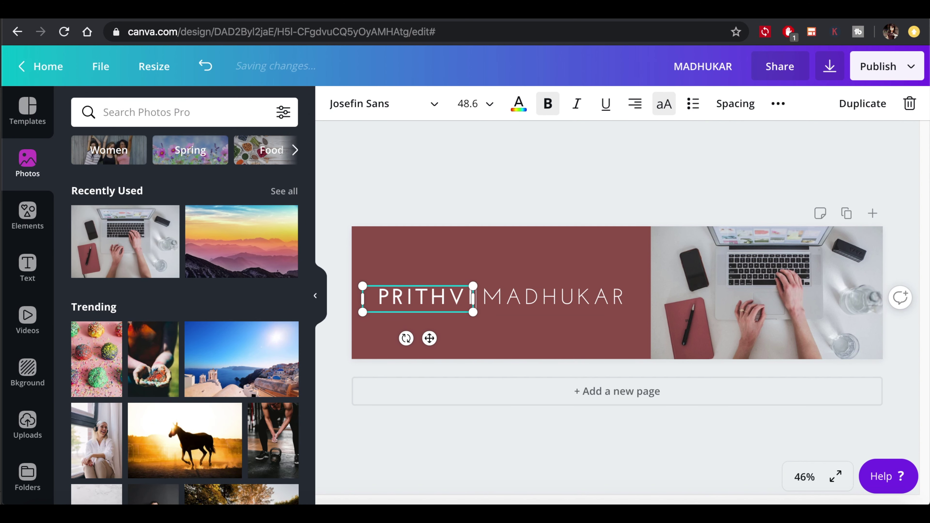
pyautogui.click(690, 331)
# - Move the surname text lower and replace the first name with "ALL IN OR ALL OUT. THERE IS NO IN BETWEEN."
pyautogui.click(530, 299)
pyautogui.moveTo(562, 299); pyautogui.dragTo(562, 333)
pyautogui.doubleClick(456, 298)
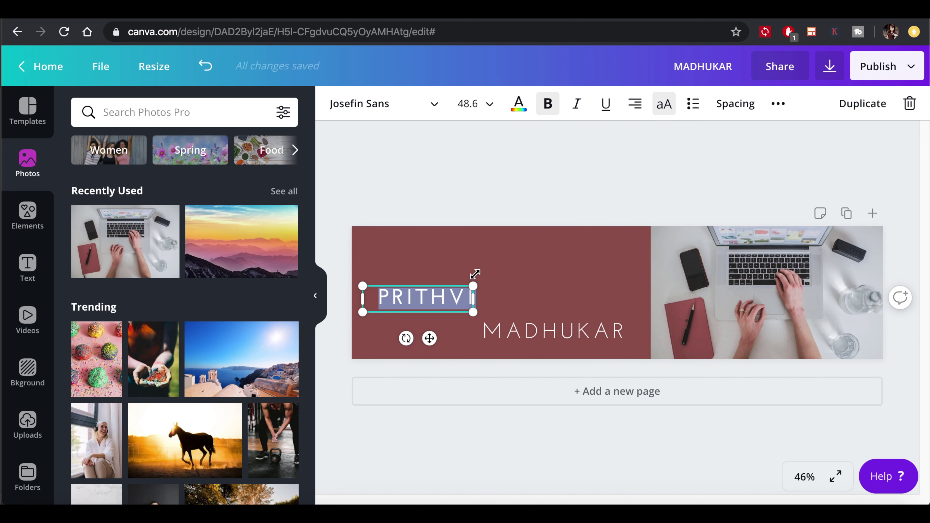
pyautogui.write('ALL IN OR NOW')
pyautogui.press('BackSpace')
pyautogui.press('BackSpace')
pyautogui.press('BackSpace')
pyautogui.press('BackSpace')
pyautogui.press('BackSpace')
pyautogui.press('BackSpace')
pyautogui.press('BackSpace')
pyautogui.press('BackSpace')
pyautogui.press('BackSpace')
pyautogui.press('BackSpace')
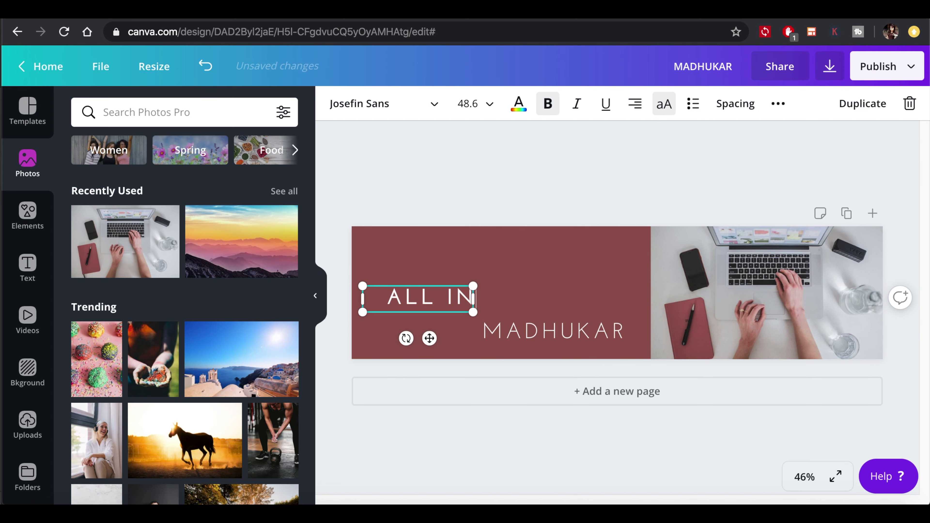
pyautogui.write('IN OR ALL OUT. THERE IS NO IN BETWEEN.')
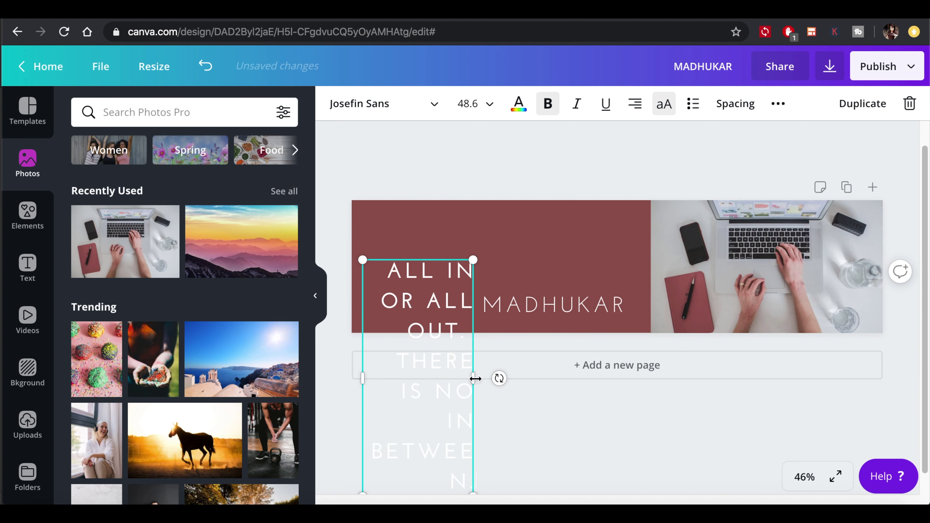
# - Widen the quote's text box across the red area, raise it to the banner's upper edge and reduce its font size
pyautogui.moveTo(496, 376); pyautogui.dragTo(643, 346)
pyautogui.moveTo(541, 276); pyautogui.dragTo(539, 235)
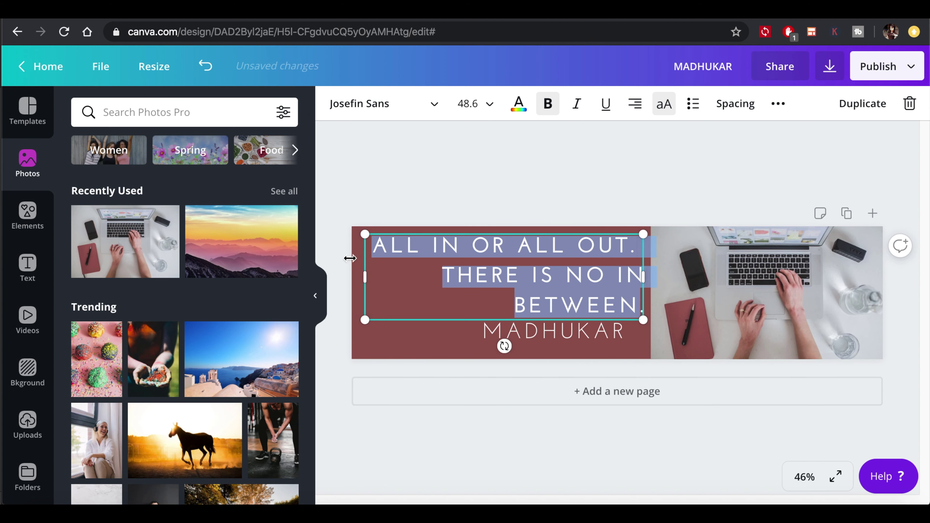
pyautogui.click(476, 104)
pyautogui.click(490, 345)
pyautogui.scroll(-3, 490, 256)
pyautogui.click(475, 183)
# - Replace the surname text with THEMARKETINGNOMAD and set its font size to 21
pyautogui.click(552, 331)
pyautogui.doubleClick(553, 332)
pyautogui.write('THEMARKETINGNOMAD')
pyautogui.hotkey('ctrl', 'a')
pyautogui.click(476, 103)
pyautogui.write('21')
pyautogui.press('Return')
# - Pick another font size for THEMARKETINGNOMAD and extend it towards the right edge of the red area
pyautogui.click(476, 104)
pyautogui.click(488, 205)
pyautogui.moveTo(633, 337); pyautogui.dragTo(643, 336)
# - Move the quote down towards the middle of the red area and centre-align its lines
pyautogui.moveTo(557, 255); pyautogui.dragTo(550, 281)
pyautogui.click(635, 103)
pyautogui.click(634, 104)
# - Adjust THEMARKETINGNOMAD's font size, place it in the red area's lower-right corner and nudge the quote slightly down
pyautogui.click(622, 326)
pyautogui.click(476, 103)
pyautogui.click(490, 171)
pyautogui.moveTo(584, 325); pyautogui.dragTo(584, 339)
pyautogui.moveTo(498, 276); pyautogui.dragTo(497, 291)
pyautogui.click(700, 455)
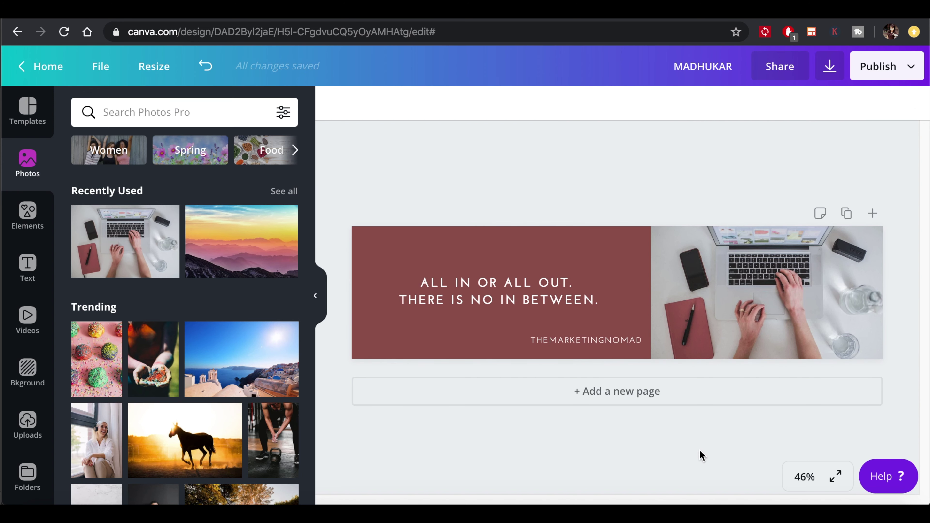